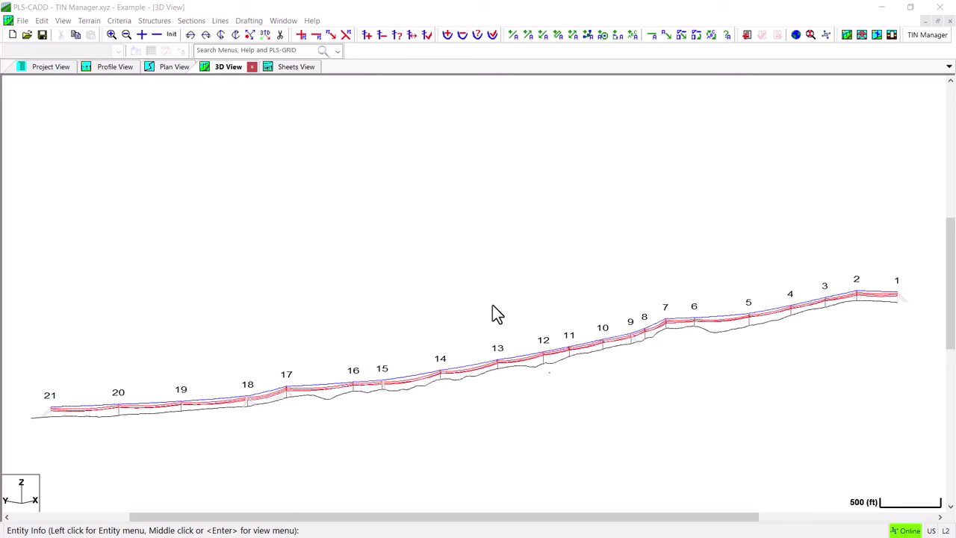
Turn on Render triangles in the Ground TIN's display options from TIN Manager.
left_click(91, 21)
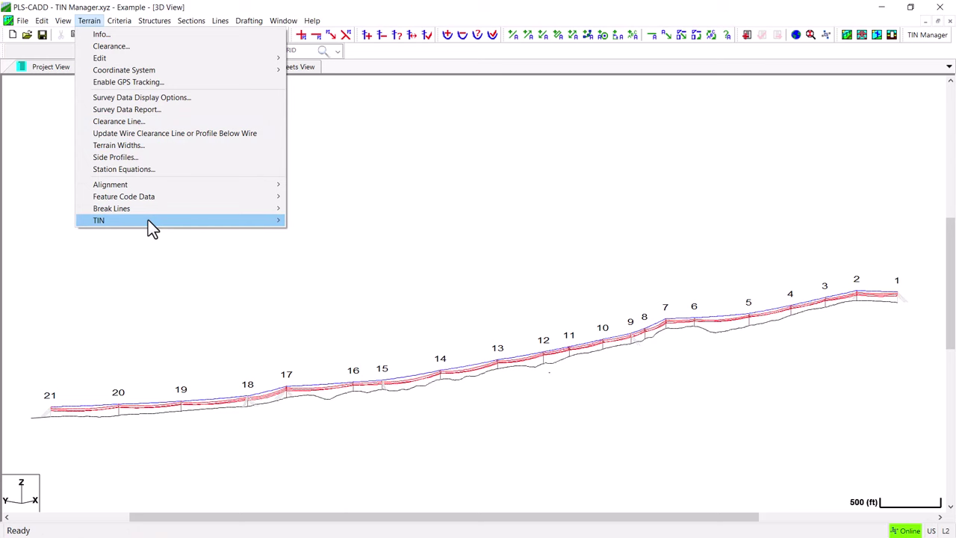
mouse_move(148, 220)
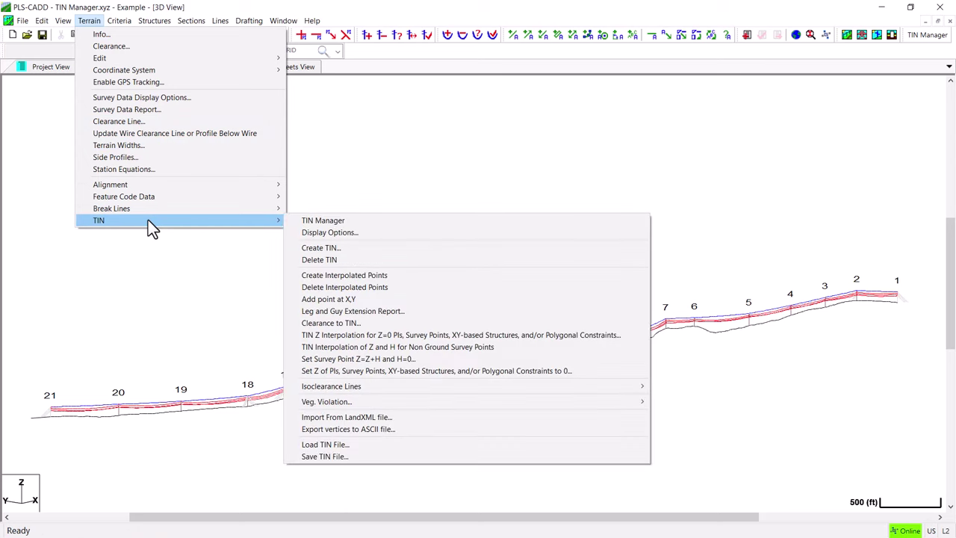
left_click(360, 222)
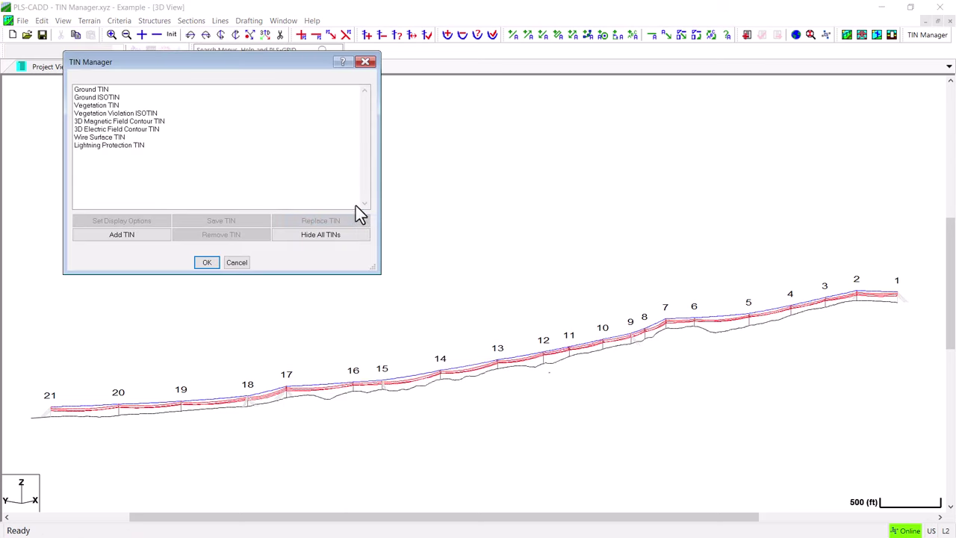
left_click(187, 90)
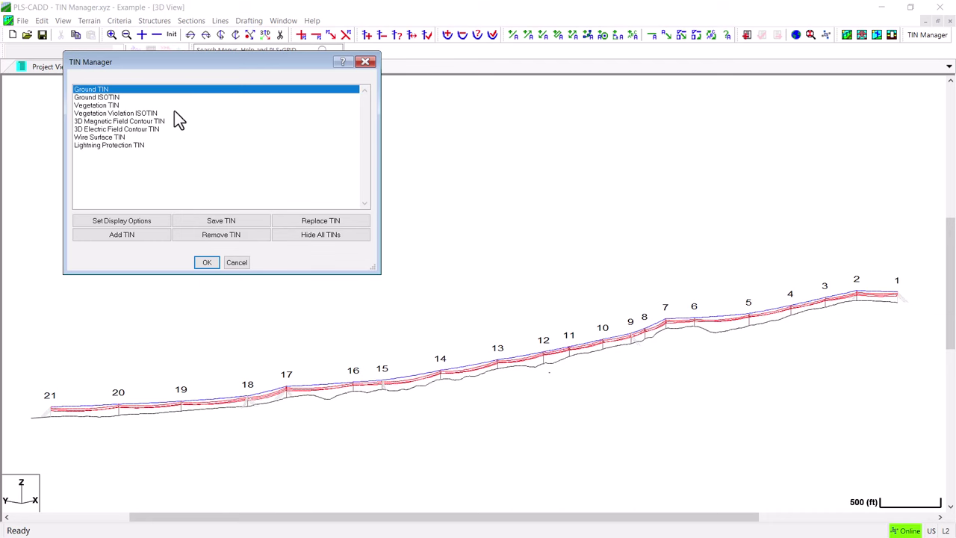
left_click(160, 220)
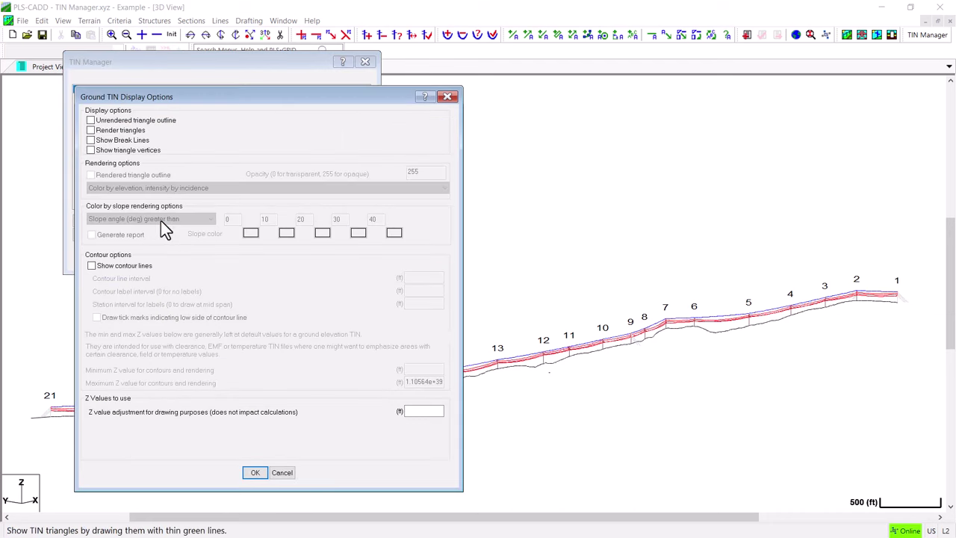
left_click(92, 131)
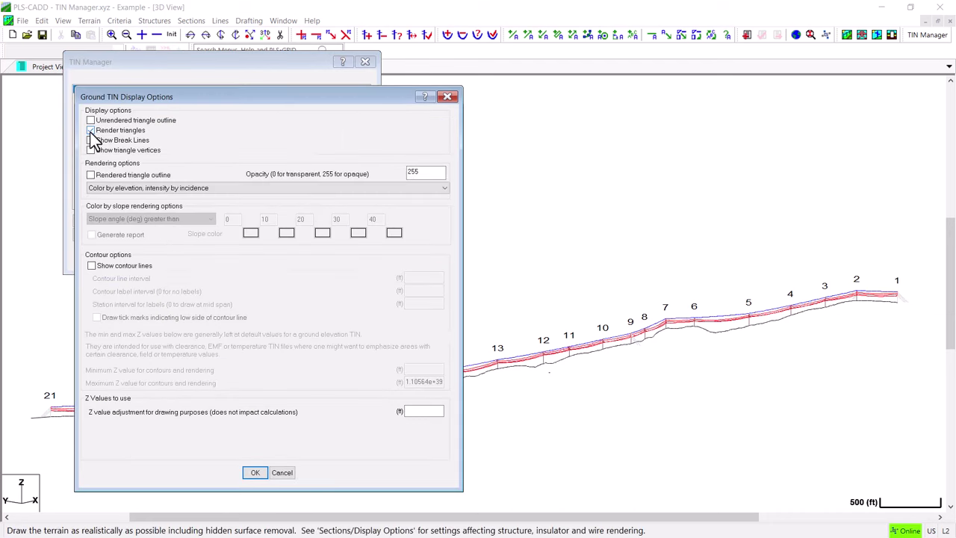
left_click(254, 473)
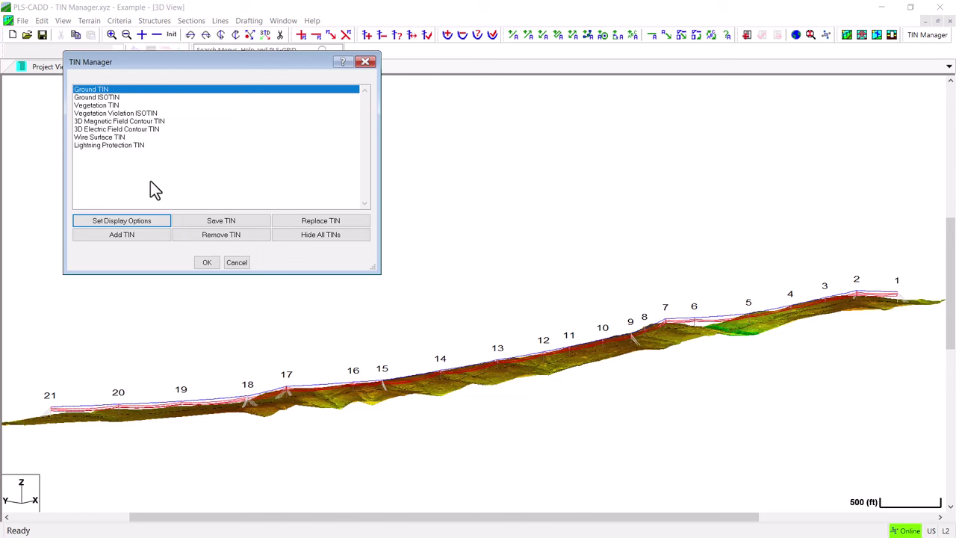
Enable Render triangles for the Wire Surface TIN and close TIN Manager.
left_click(108, 138)
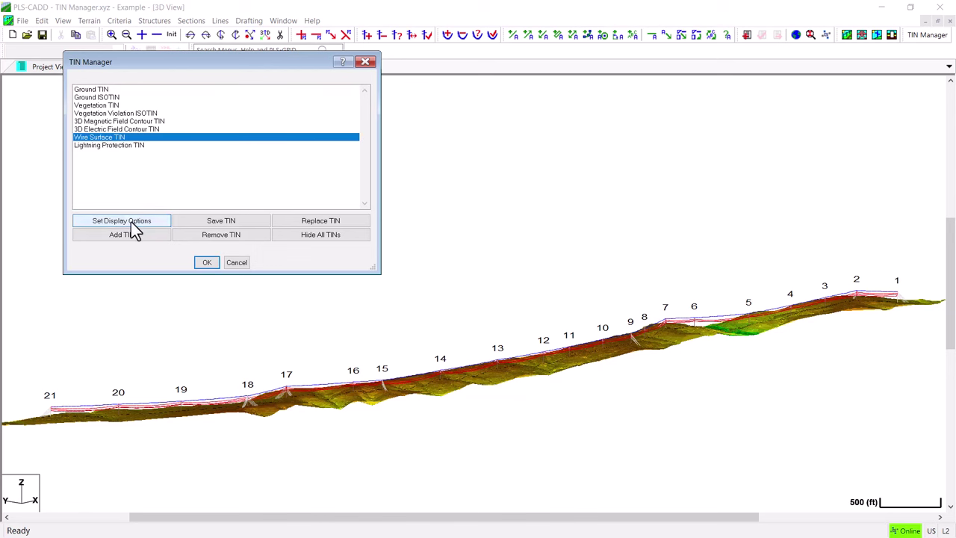
left_click(128, 221)
left_click(91, 131)
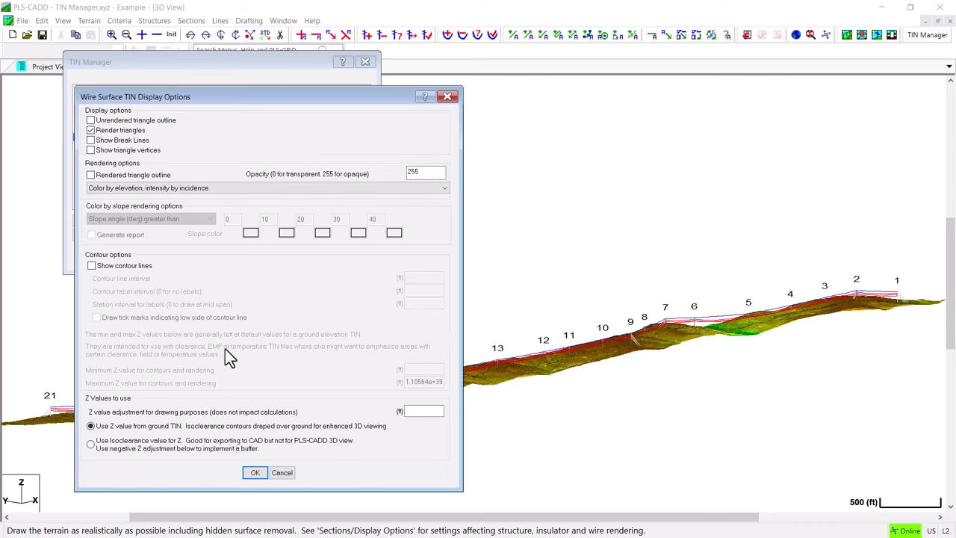
left_click(254, 472)
left_click(228, 264)
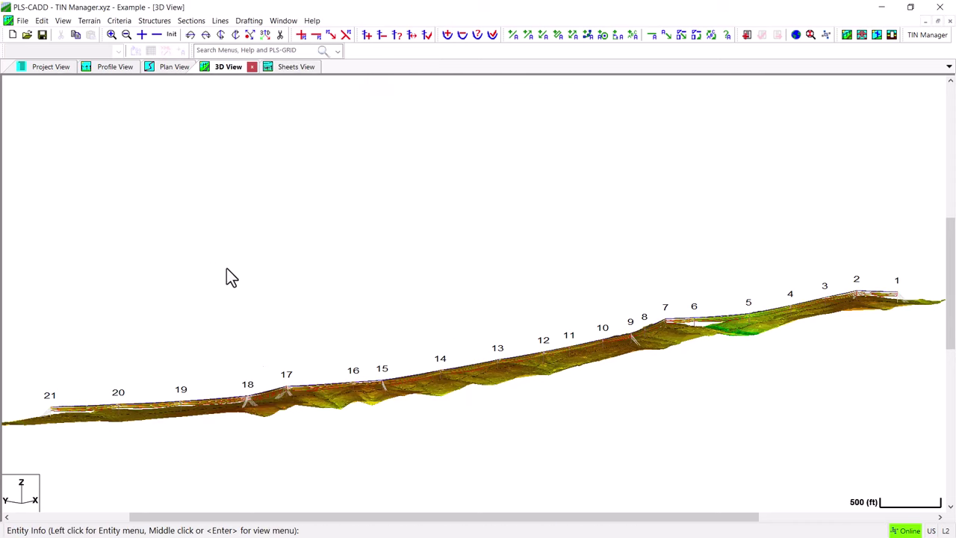
Zoom in and orbit the 3D view around structures 13 and 14.
scroll(499, 381, "up", 2)
scroll(499, 380, "up", 5)
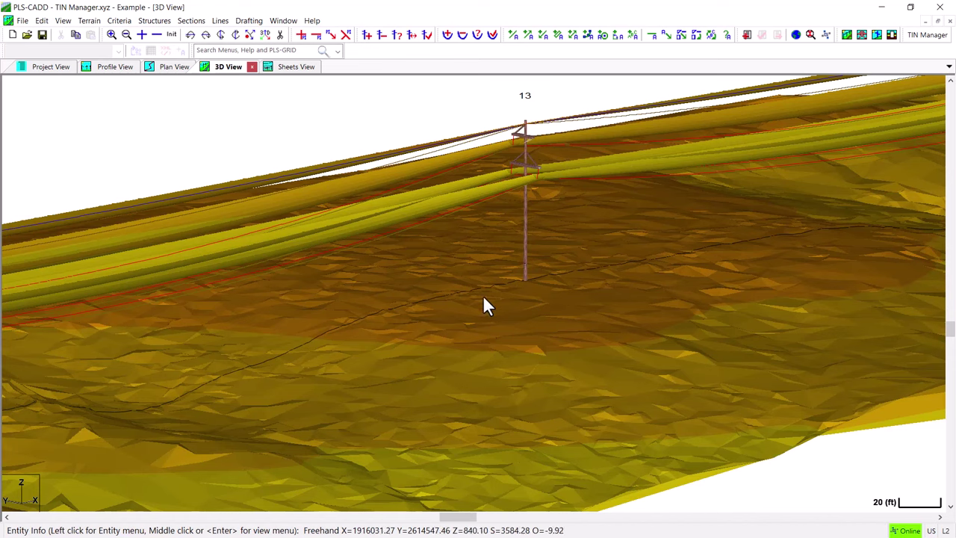
middle_click_drag(483, 307, 513, 294)
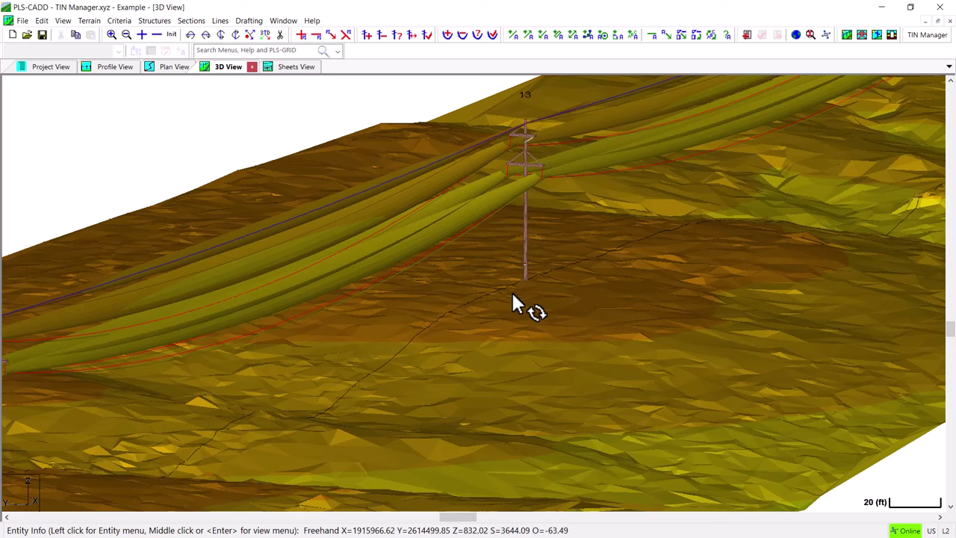
mouse_move(483, 270)
middle_mouse_down()
mouse_move(483, 284)
mouse_move(464, 266)
mouse_move(481, 265)
mouse_move(475, 249)
middle_mouse_up()
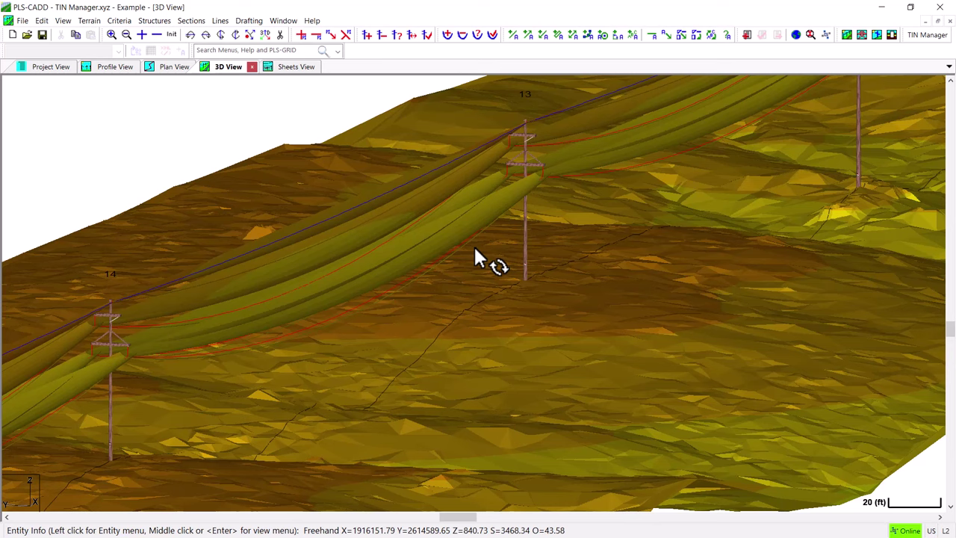
middle_click_drag(505, 252, 442, 255)
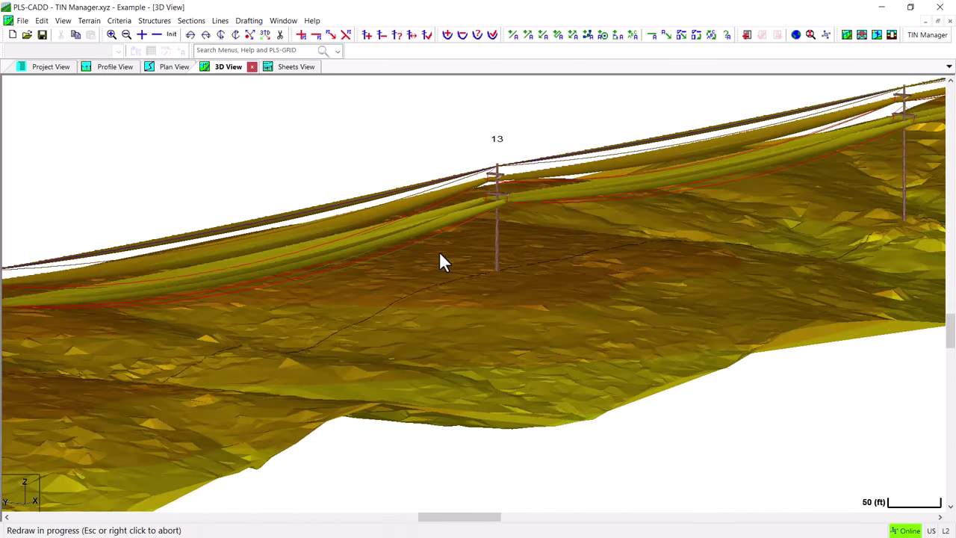
Zoom out and hide all TINs from TIN Manager.
scroll(437, 254, "down", 10)
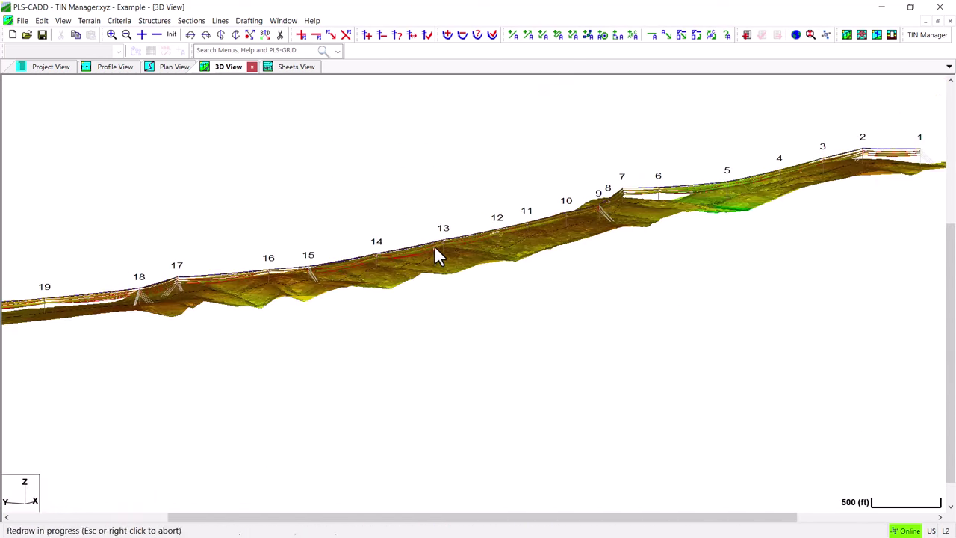
left_click(89, 20)
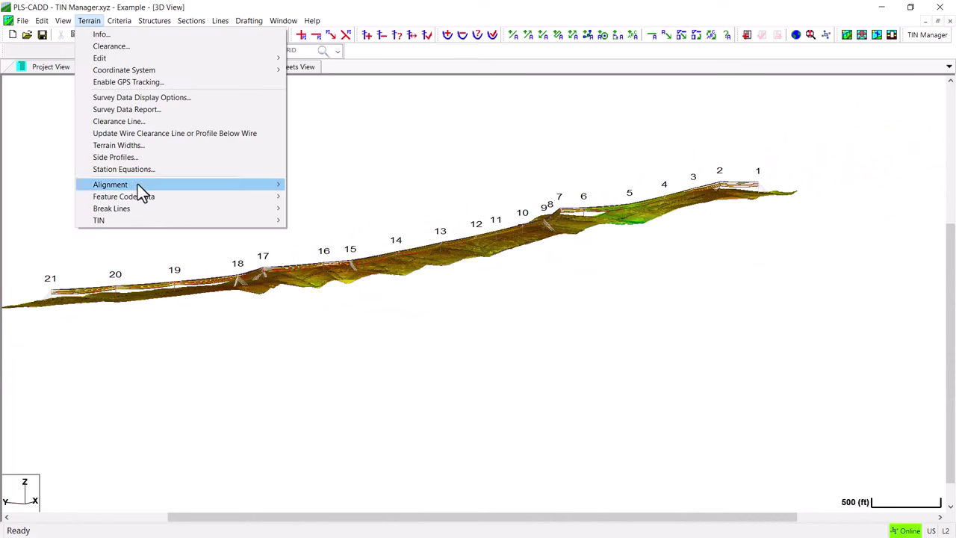
mouse_move(151, 221)
left_click(330, 221)
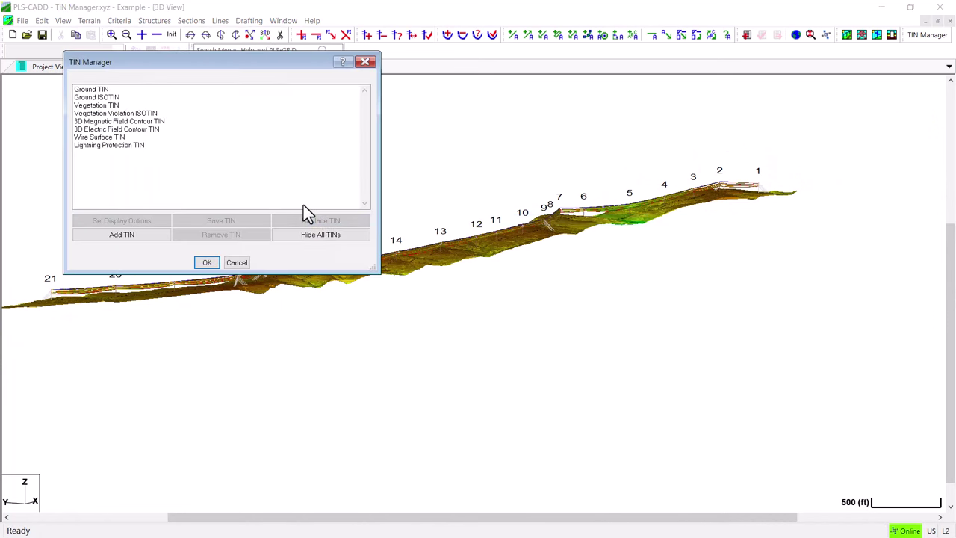
left_click(324, 237)
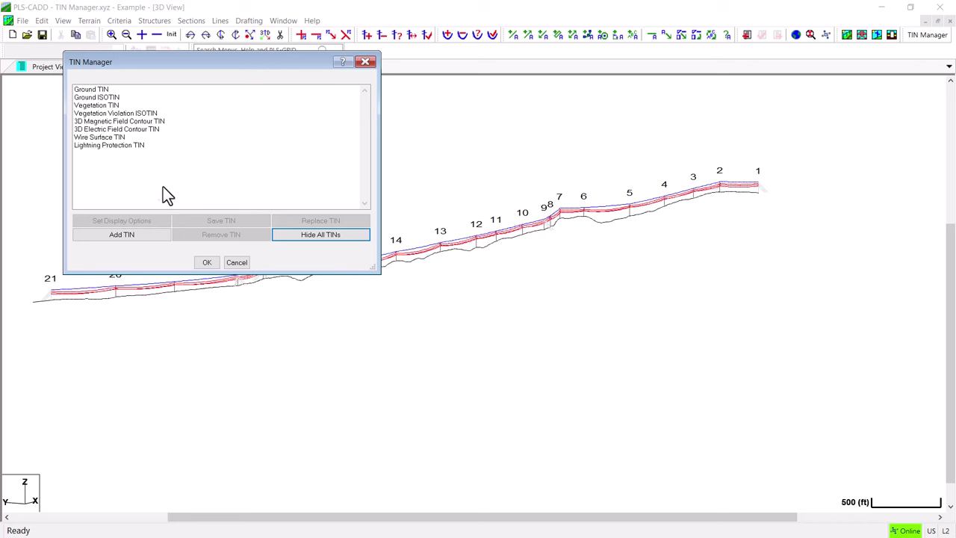
Set the Lightning Protection TIN's display options to render its triangles.
left_click(126, 147)
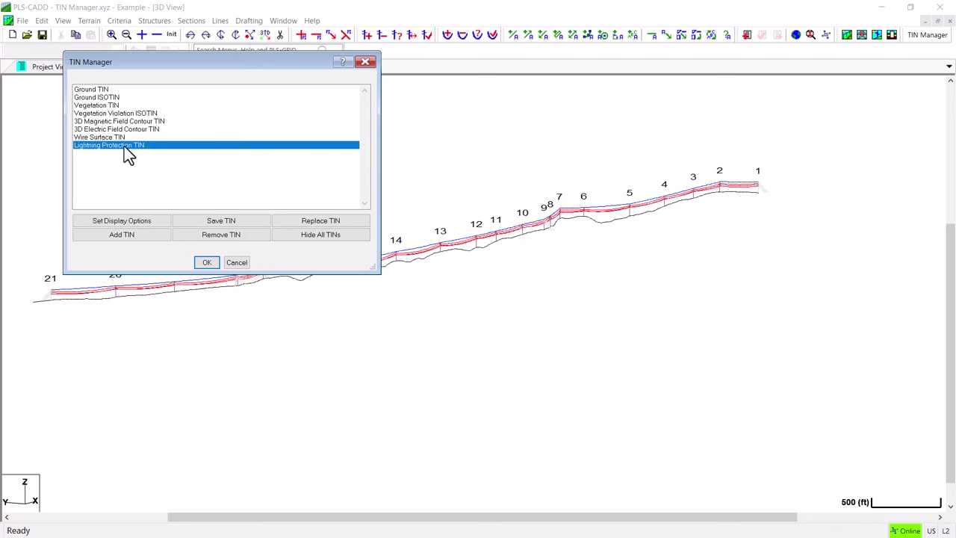
double_click(124, 146)
left_click(91, 130)
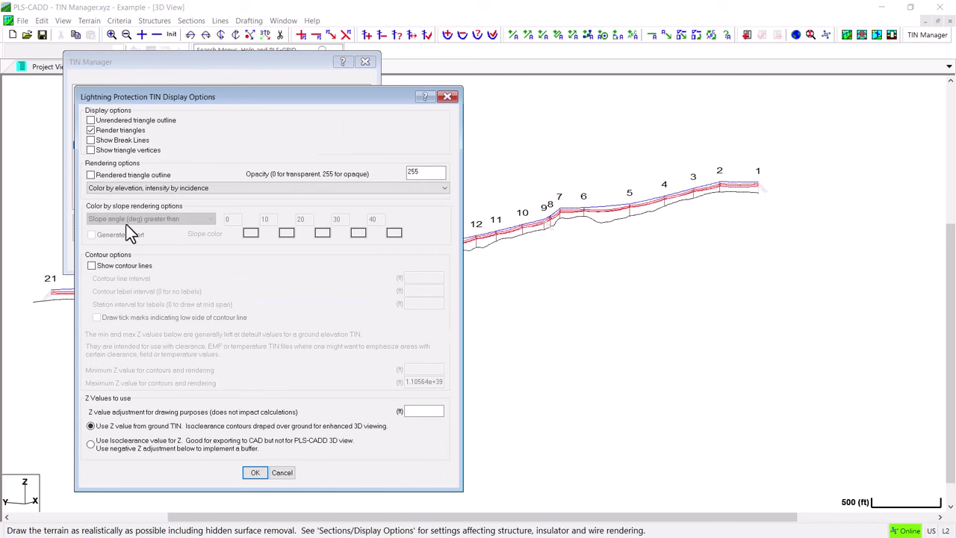
left_click(254, 472)
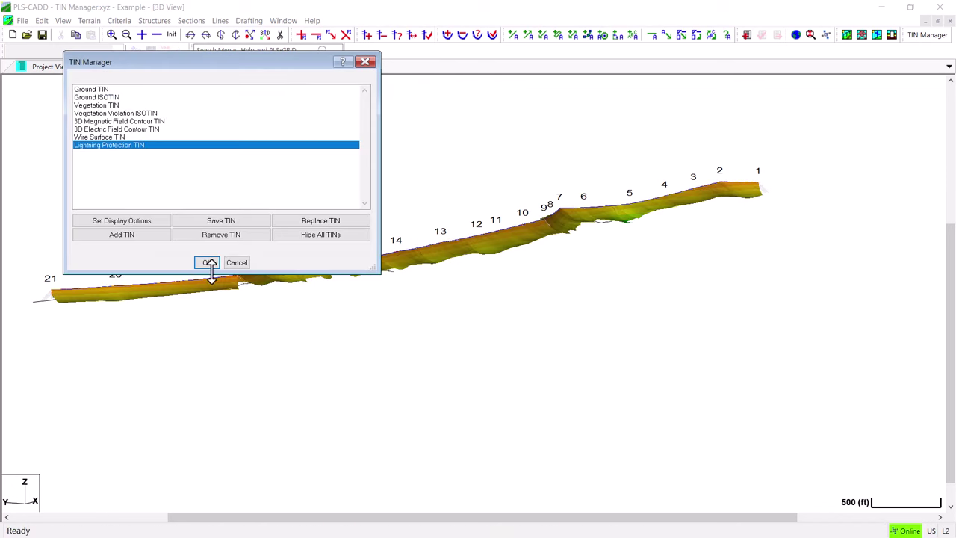
left_click_drag(185, 61, 161, 52)
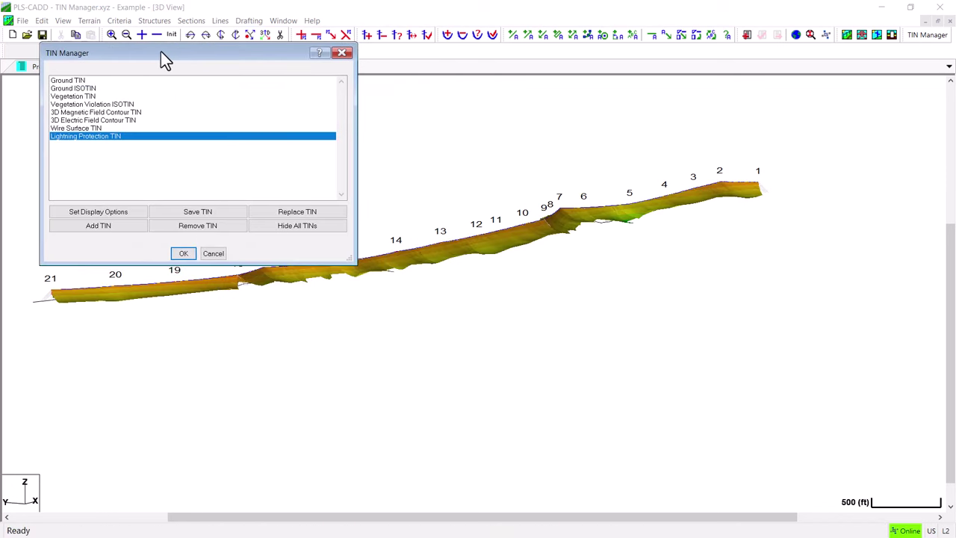
Save the Lightning Protection TIN as Full Line Model.ltng.tin.
left_click(204, 214)
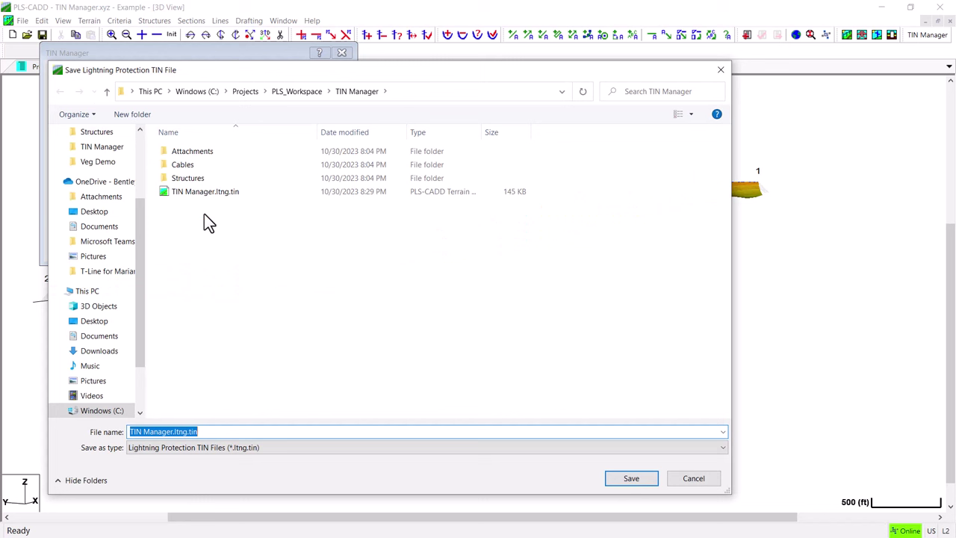
left_click_drag(172, 432, 99, 432)
key("BackSpace")
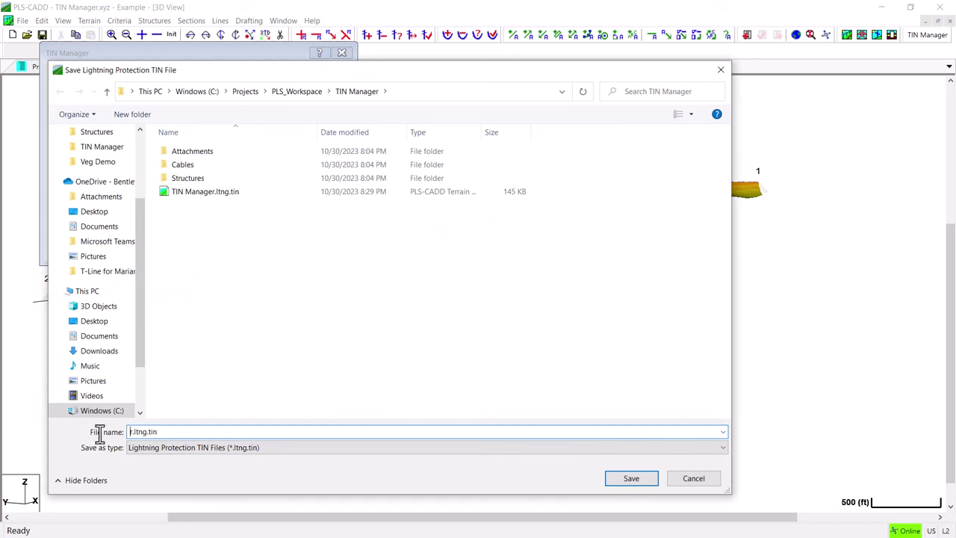
key("Delete")
type("Full Line Model")
key("Return")
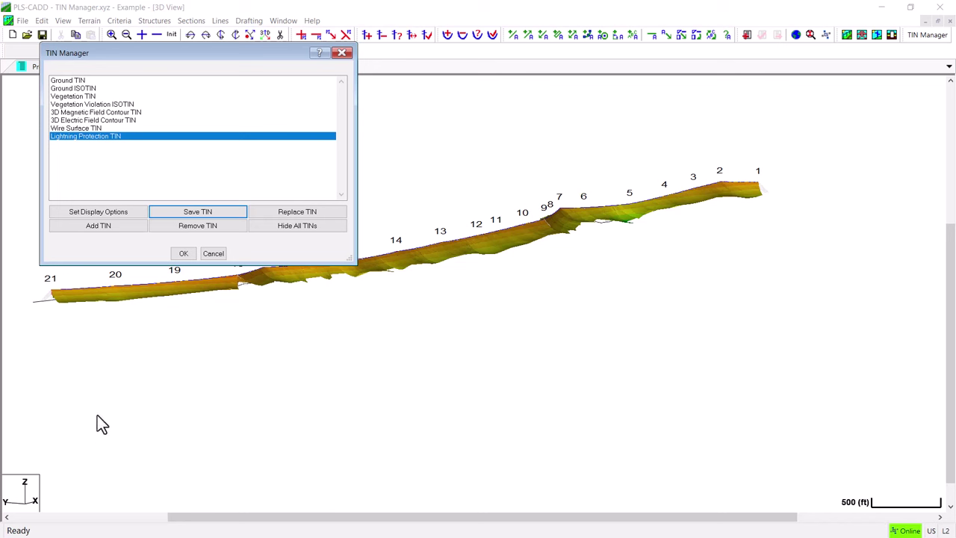
Close TIN Manager and run the Lightning Protection Calculator on structures 1–6.
left_click(182, 256)
left_click(192, 22)
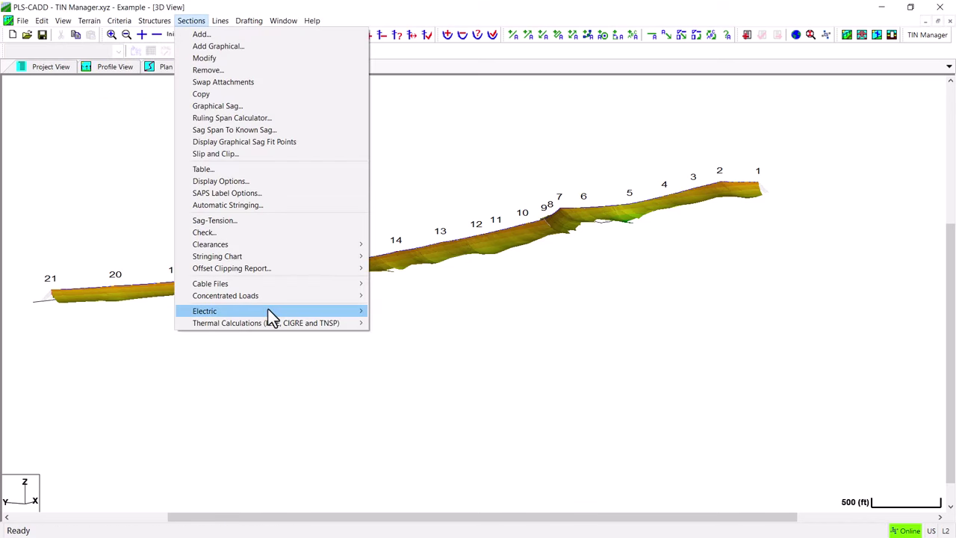
mouse_move(270, 312)
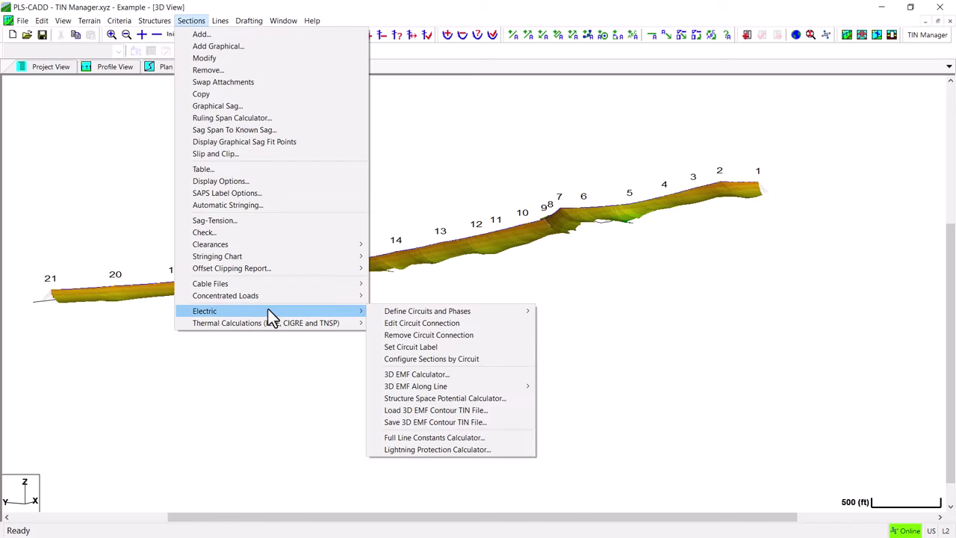
left_click(449, 451)
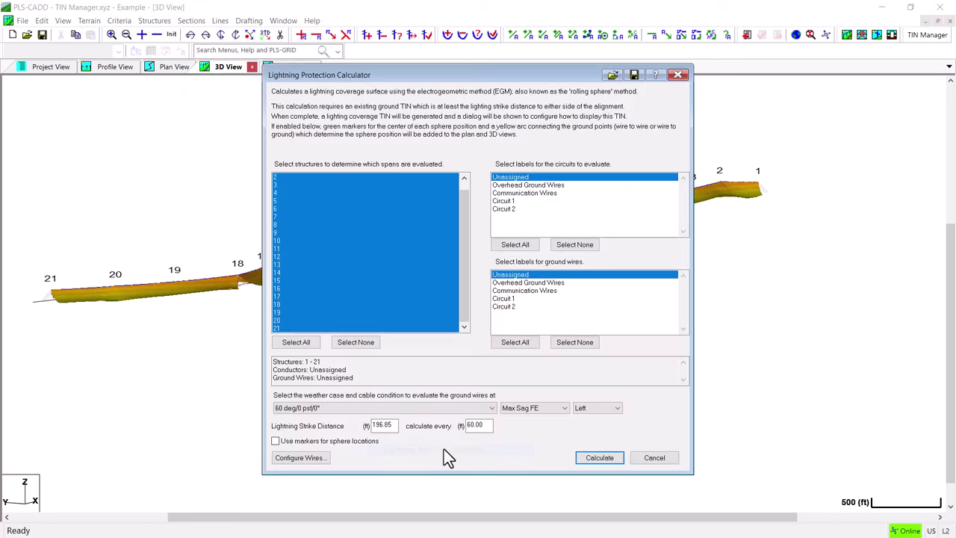
left_click(357, 342)
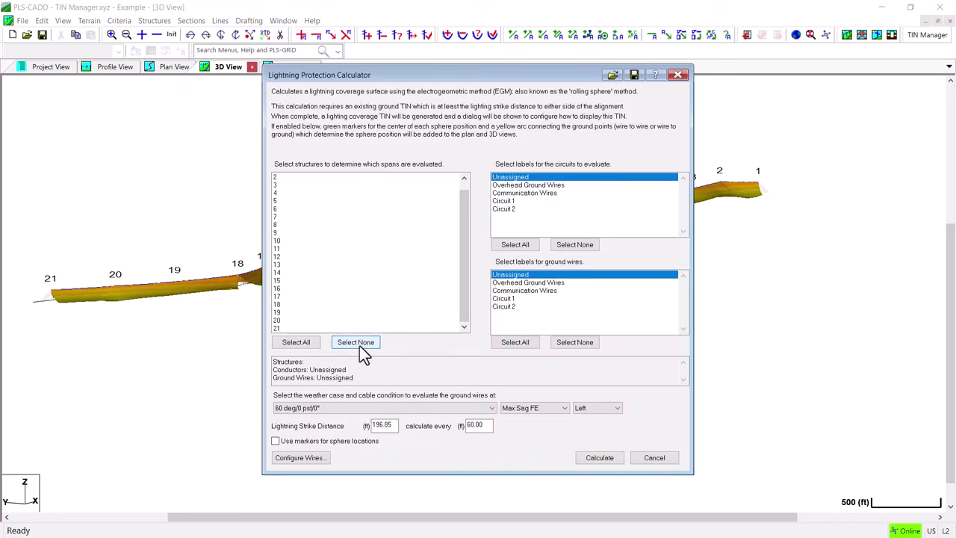
scroll(321, 191, "up", 1)
left_click_drag(320, 180, 319, 219)
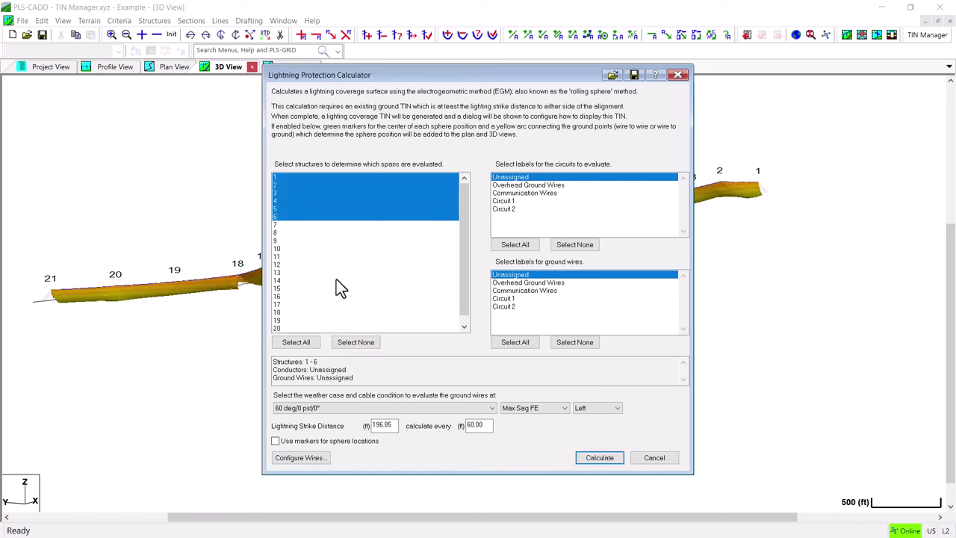
left_click(600, 458)
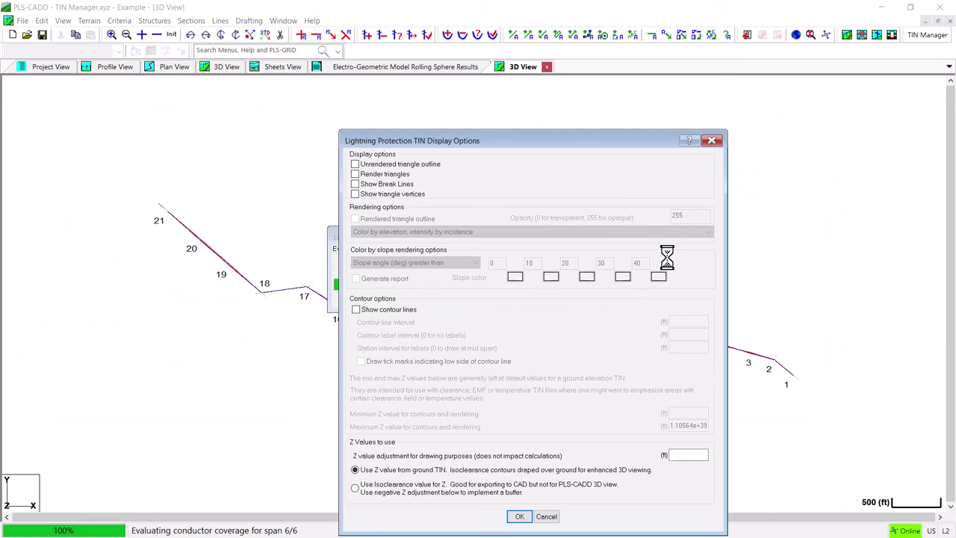
Render the lightning coverage TIN as shaded triangles and rotate the 3D view side-on.
left_click(356, 176)
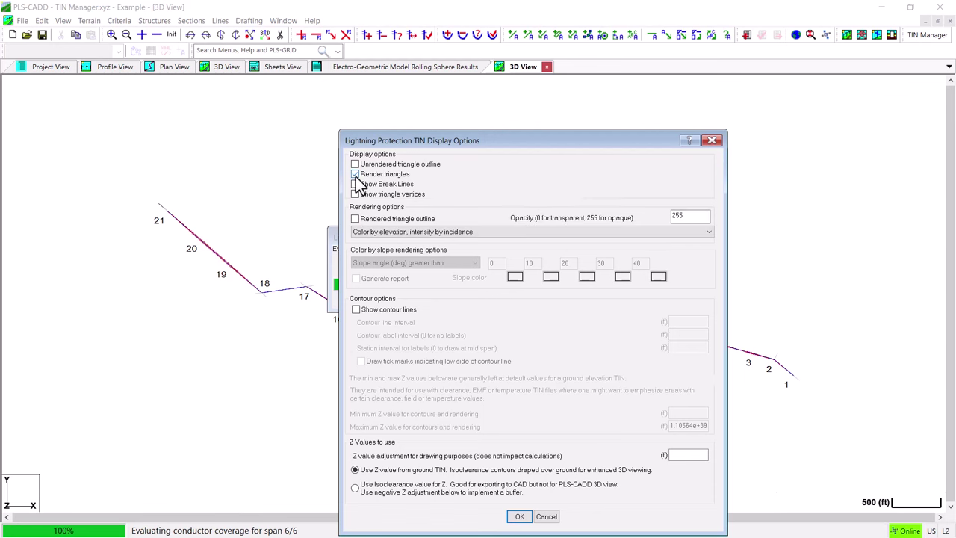
left_click(520, 516)
key("r")
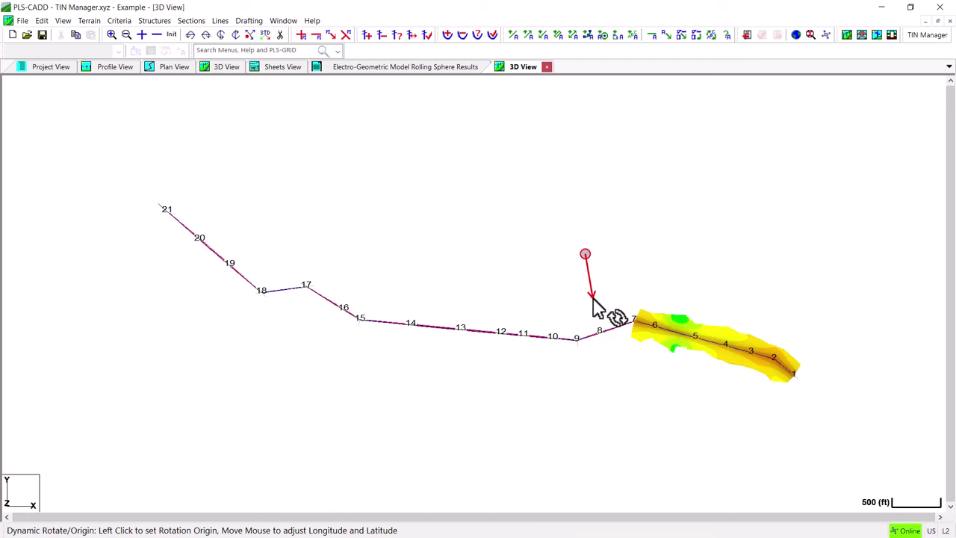
left_click(596, 333)
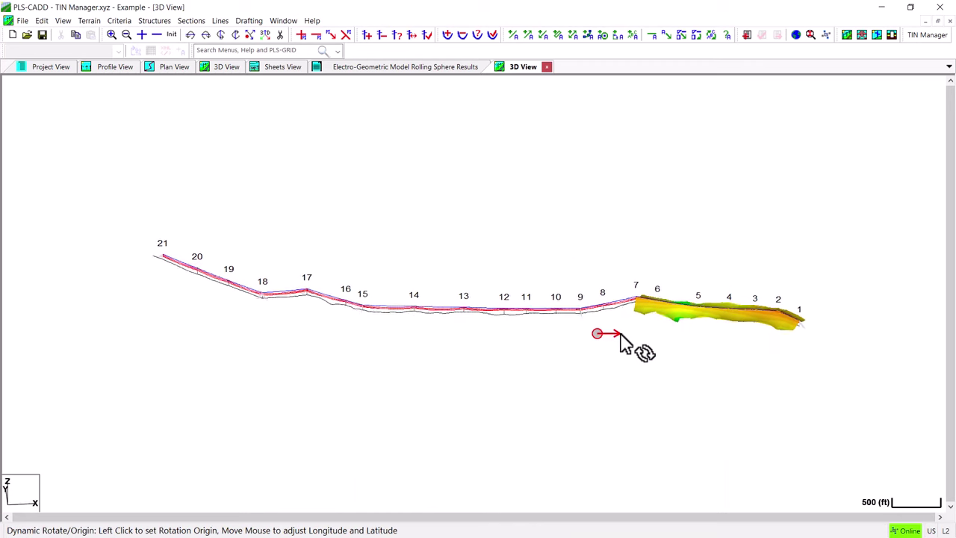
left_click(630, 342)
key("r")
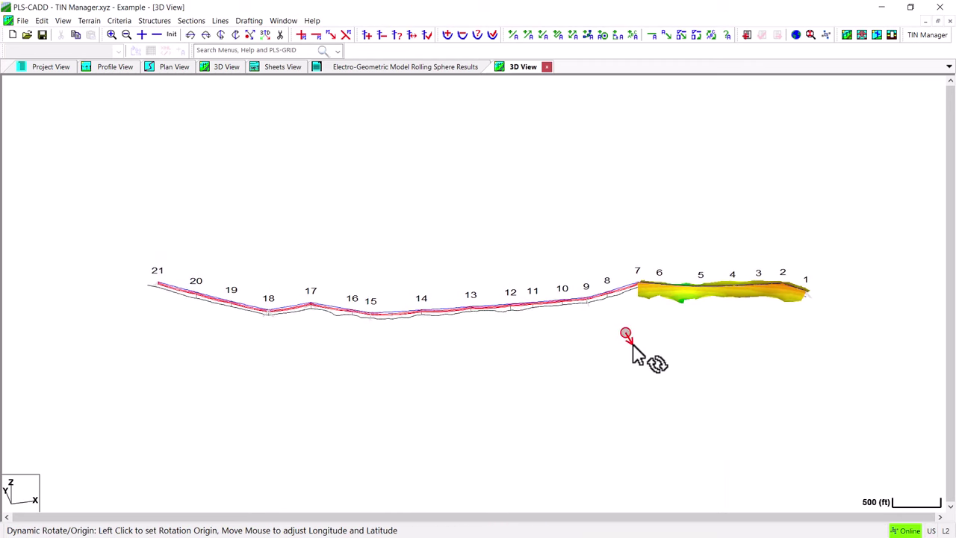
left_click(602, 322)
left_click(89, 20)
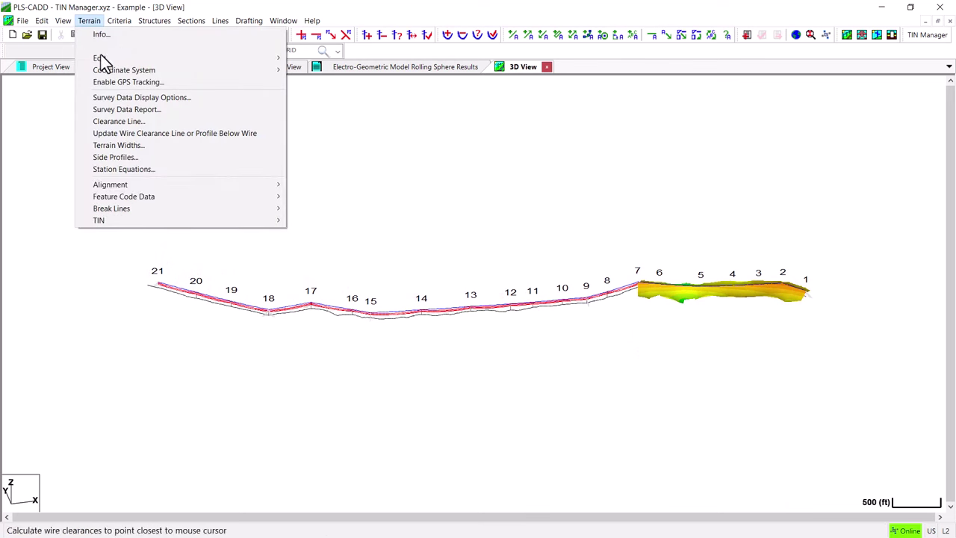
Open TIN Manager and select the Lightning Protection TIN.
mouse_move(156, 219)
left_click(308, 223)
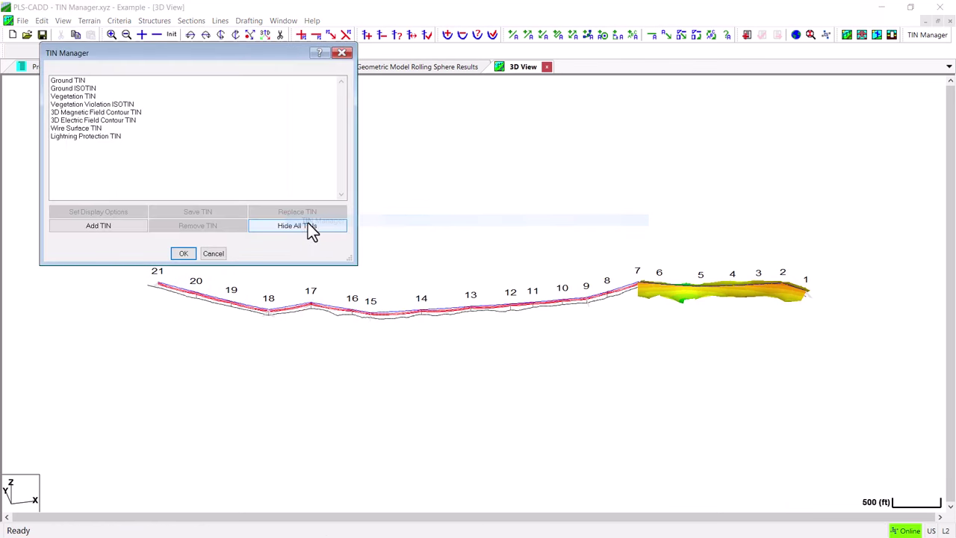
left_click(109, 138)
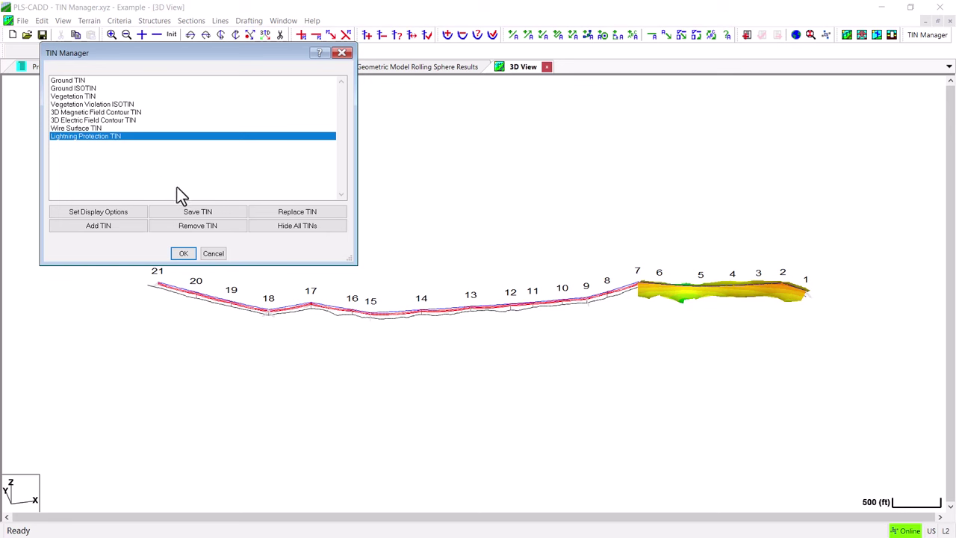
Replace the Lightning Protection TIN with Full Line Model.ltng.tin and close TIN Manager.
left_click(296, 212)
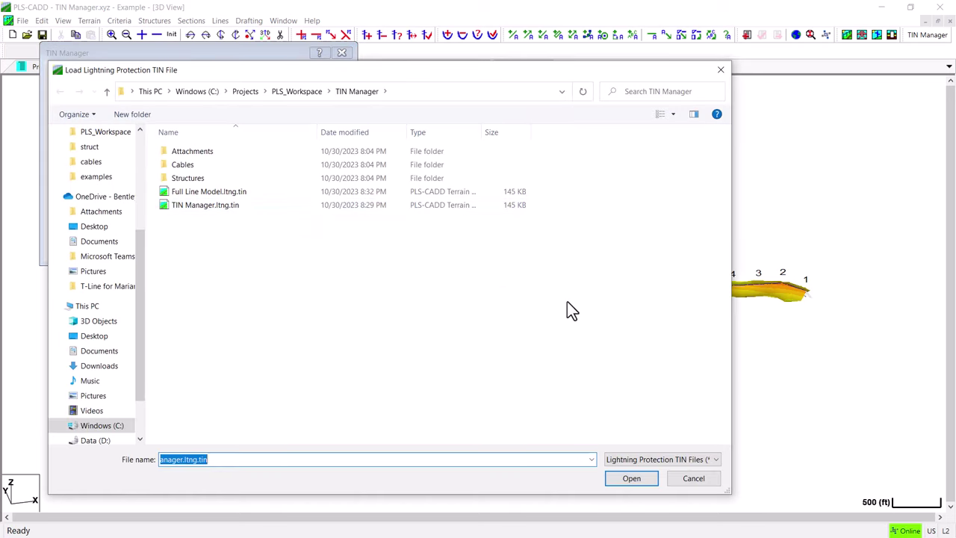
left_click(203, 193)
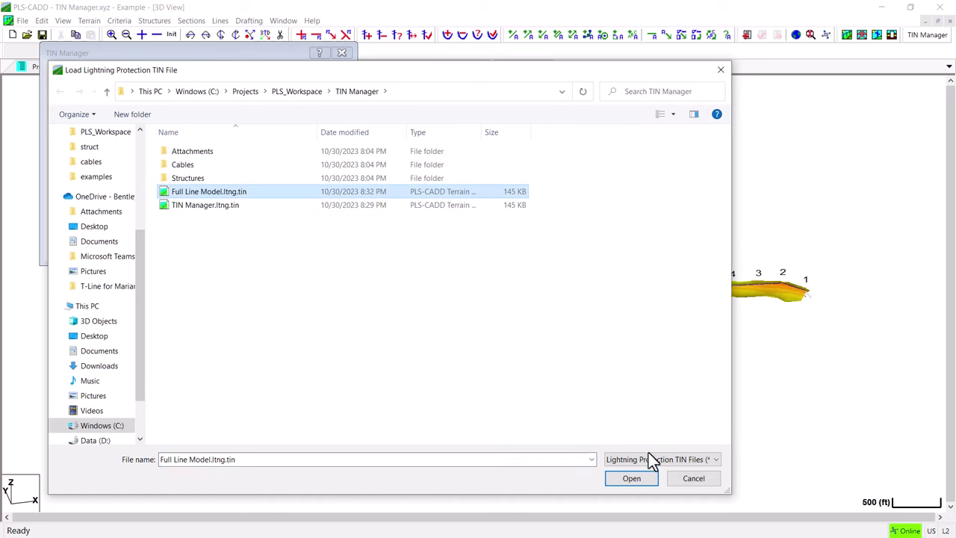
left_click(631, 479)
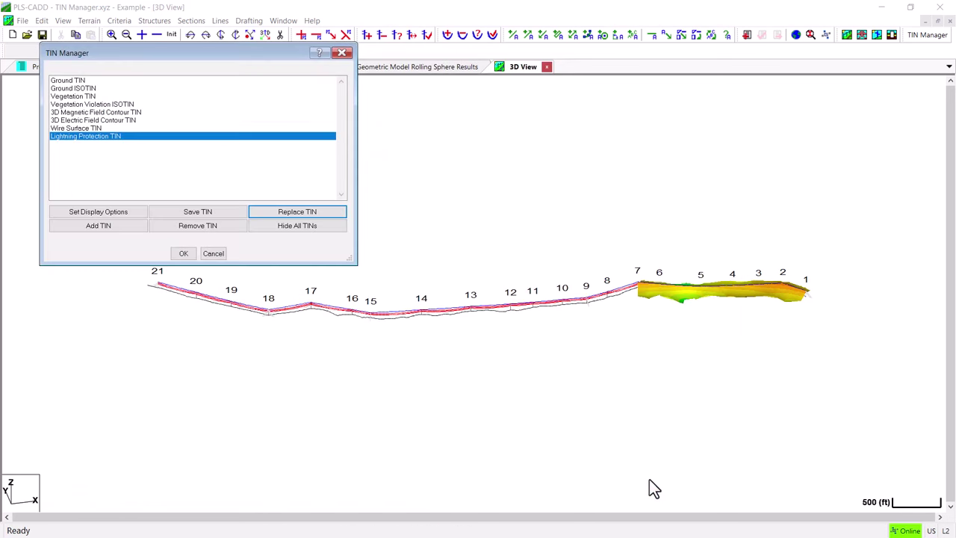
left_click(204, 253)
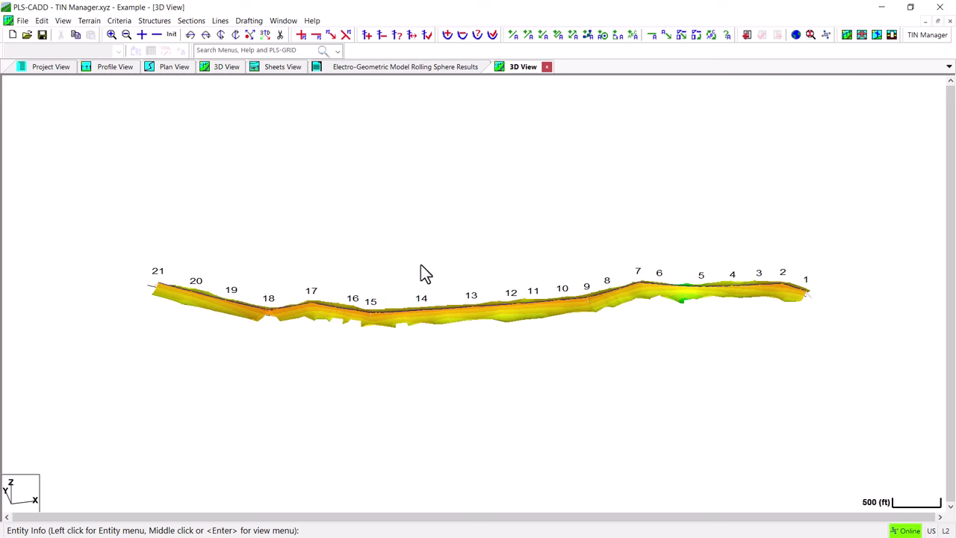
Delete the Lightning Protection TIN in TIN Manager and close the manager.
left_click(89, 20)
mouse_move(158, 222)
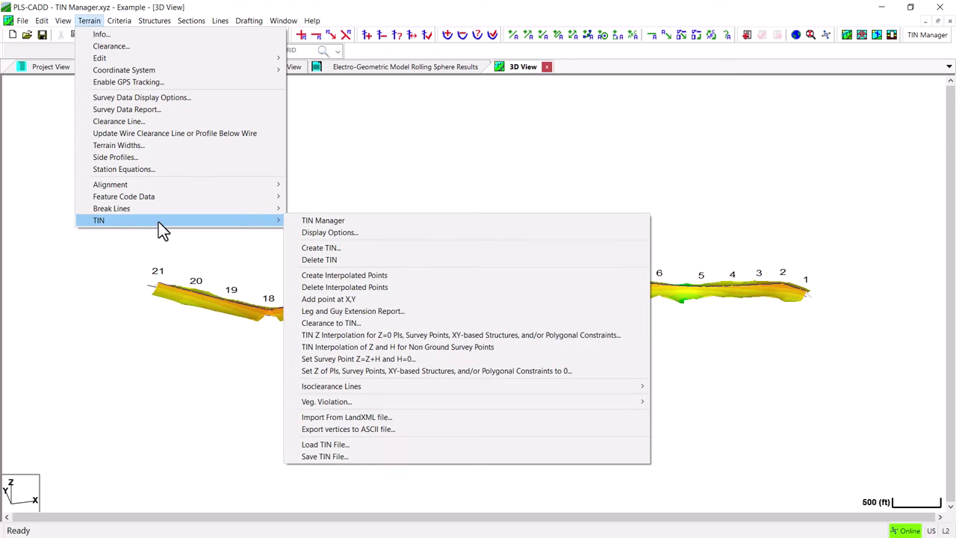
left_click(321, 223)
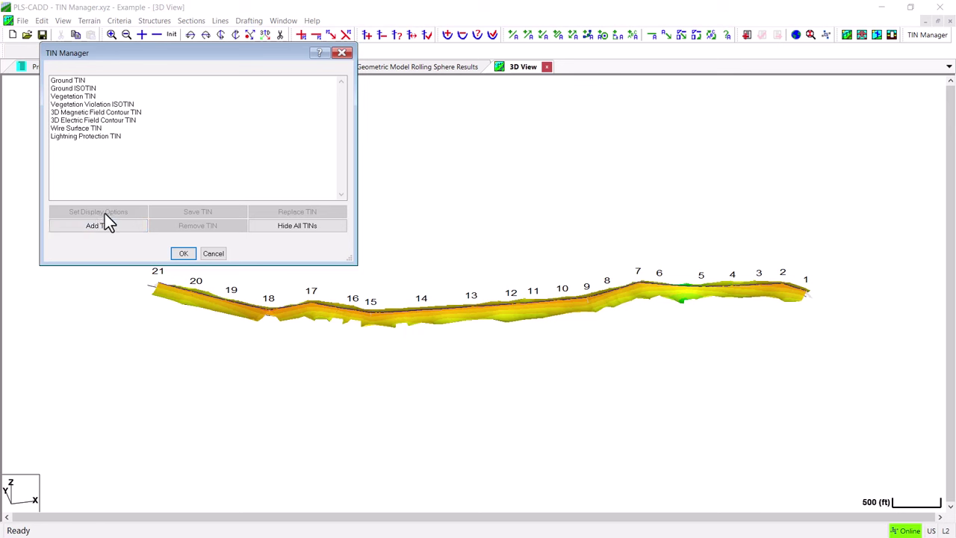
left_click(76, 137)
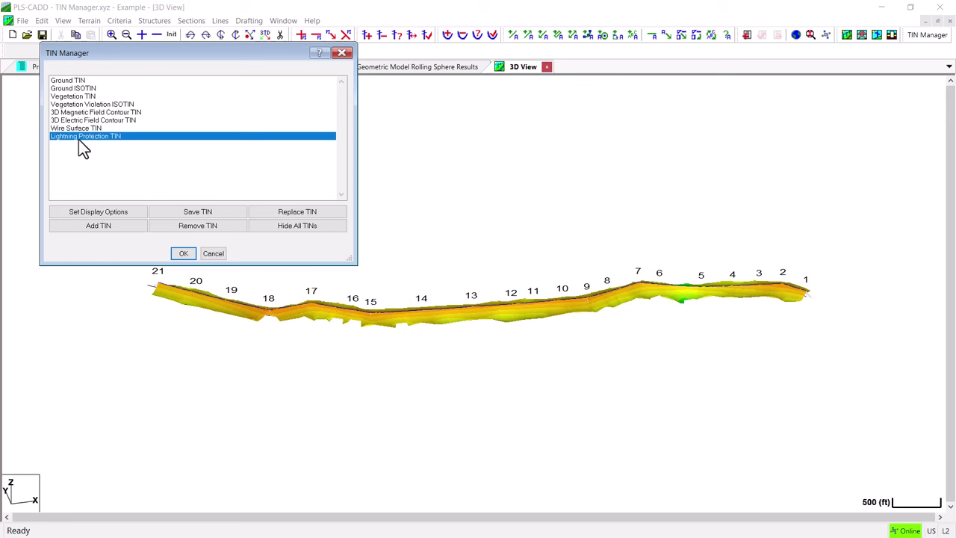
left_click(201, 225)
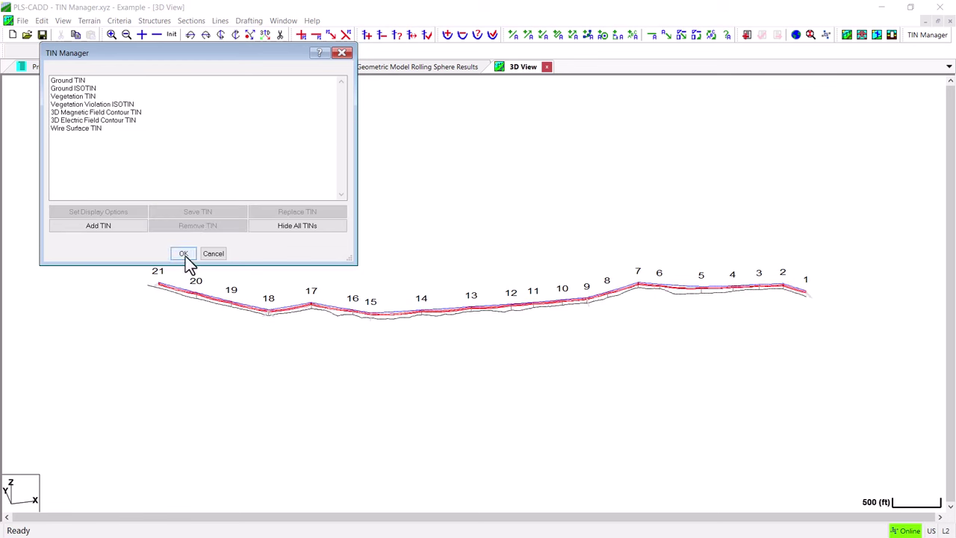
left_click(184, 254)
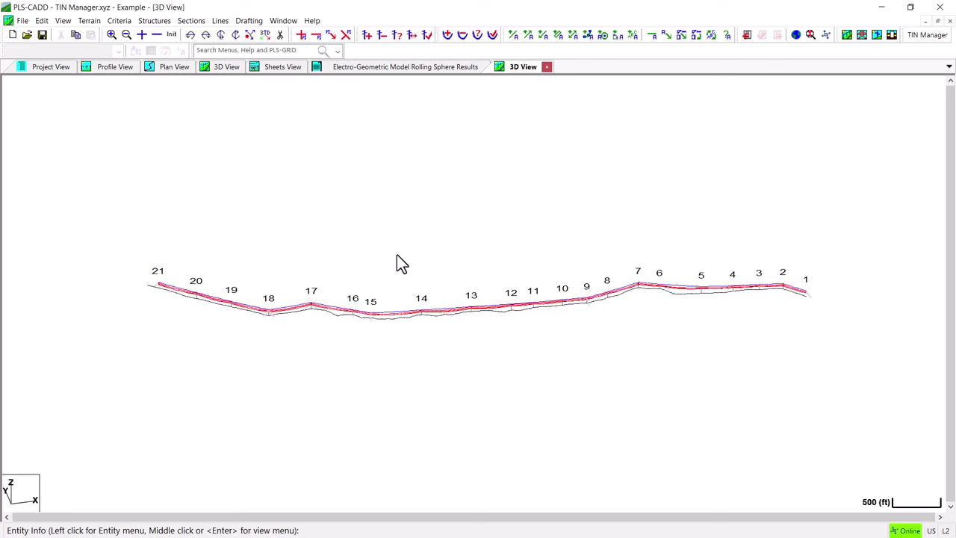
left_click(89, 23)
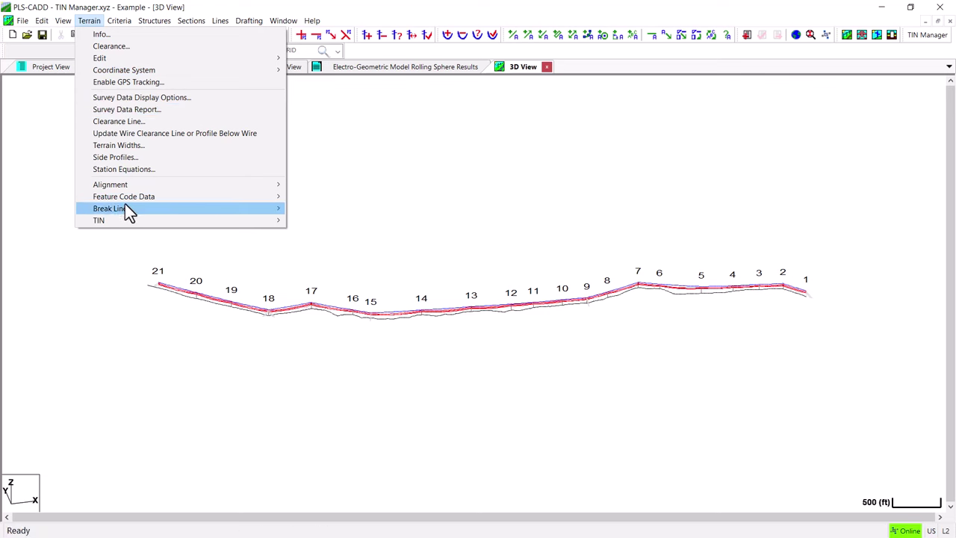
mouse_move(125, 222)
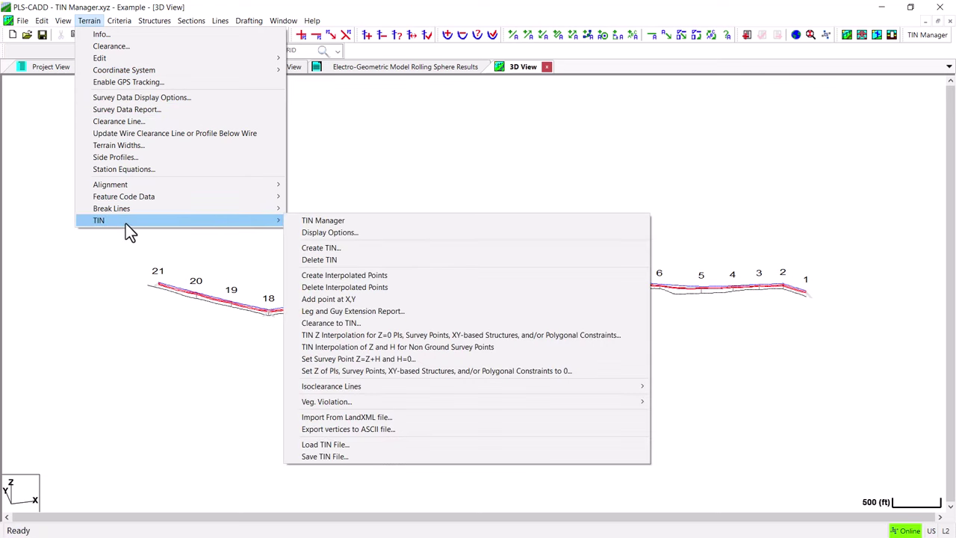
left_click(407, 232)
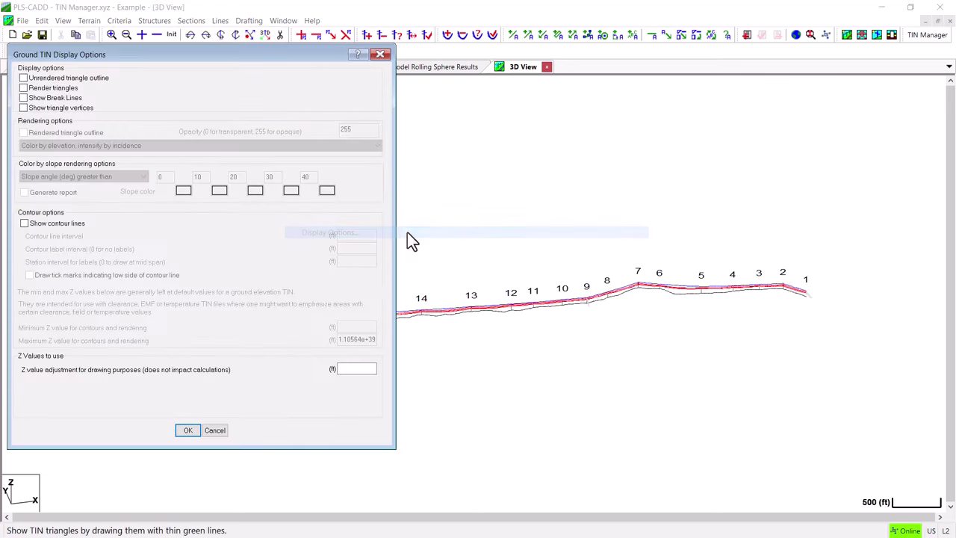
left_click_drag(182, 51, 190, 51)
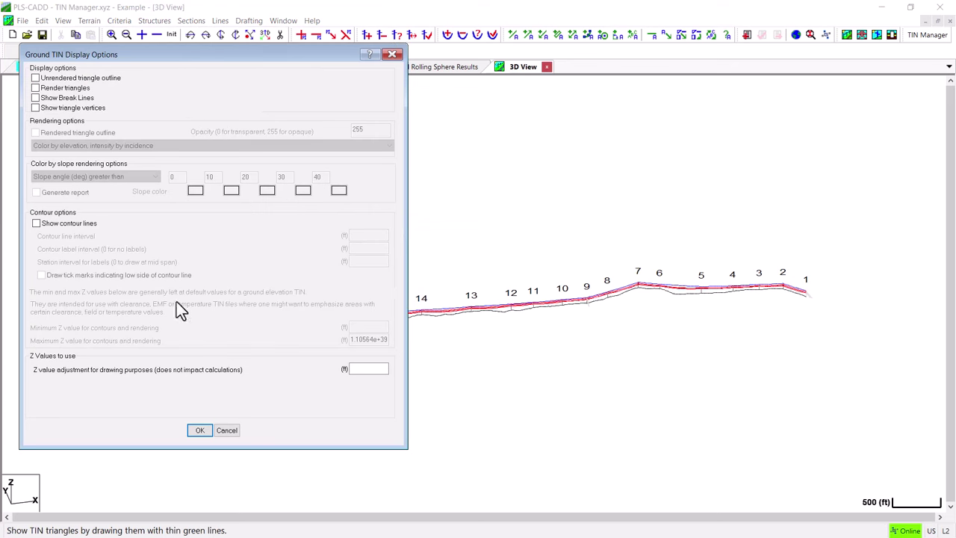
left_click(196, 431)
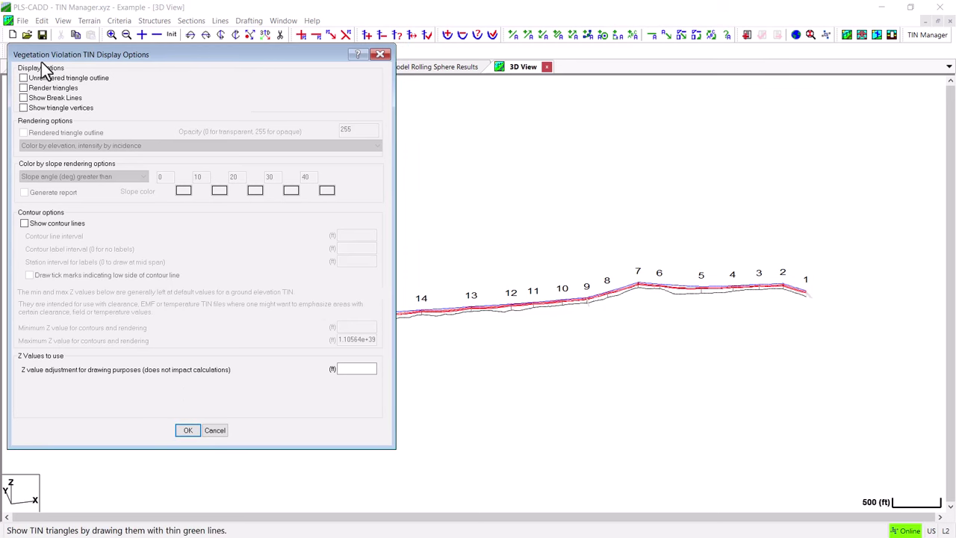
left_click_drag(144, 60, 159, 57)
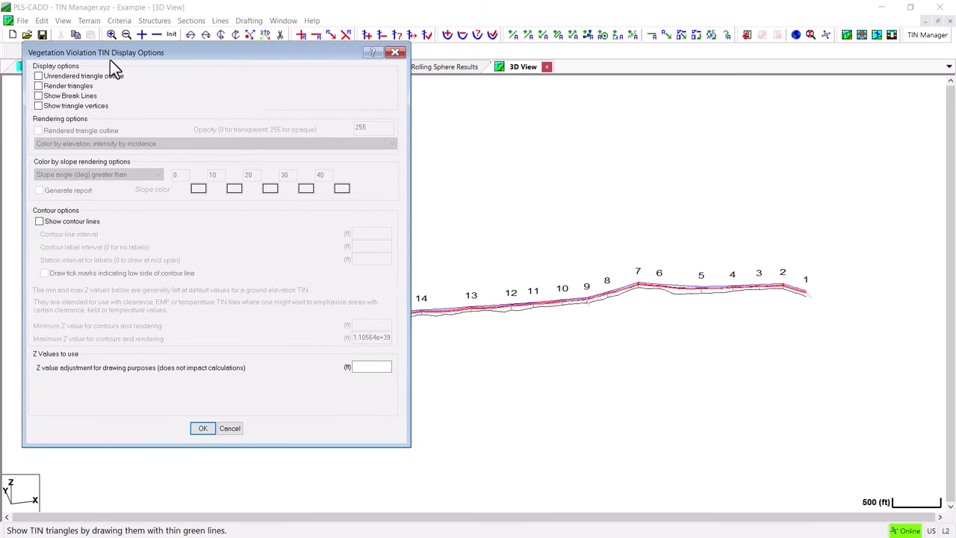
left_click(203, 428)
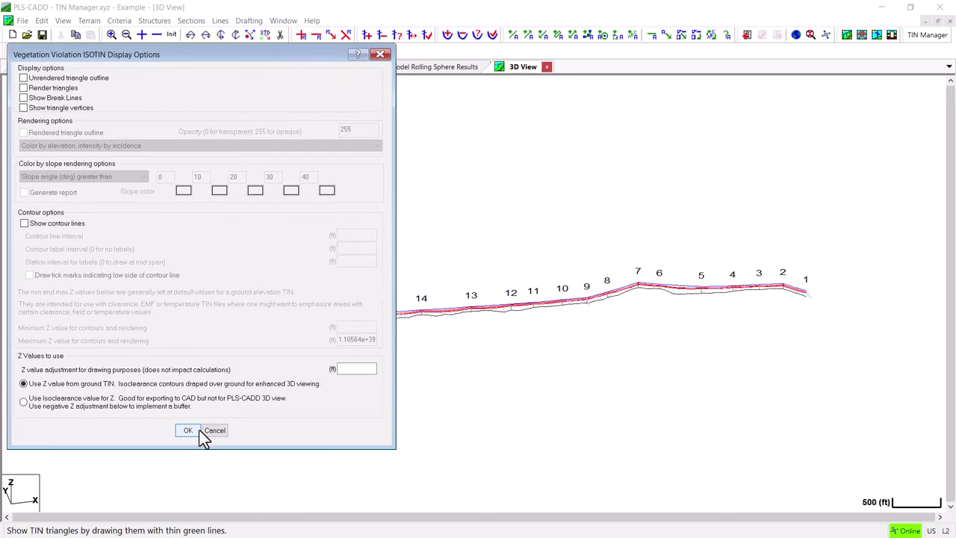
left_click(187, 432)
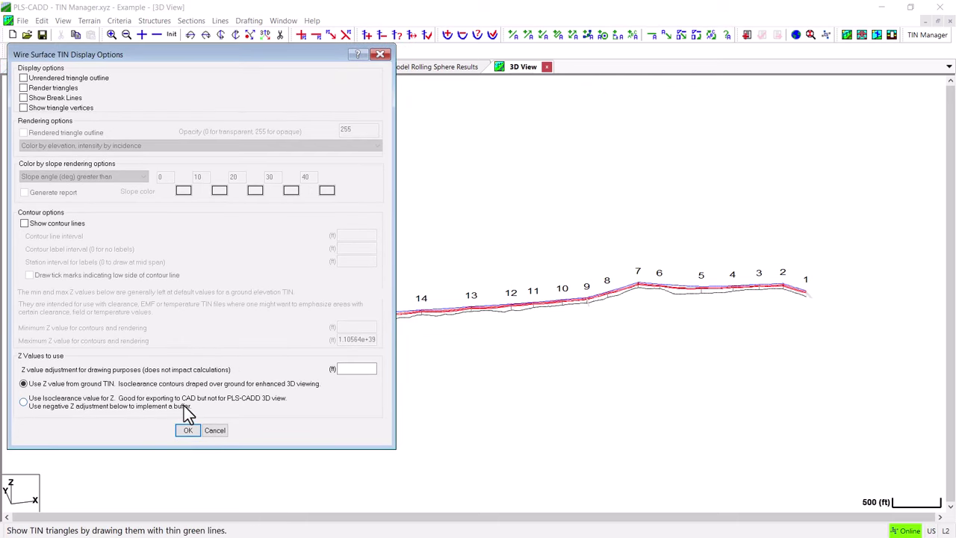
left_click(187, 432)
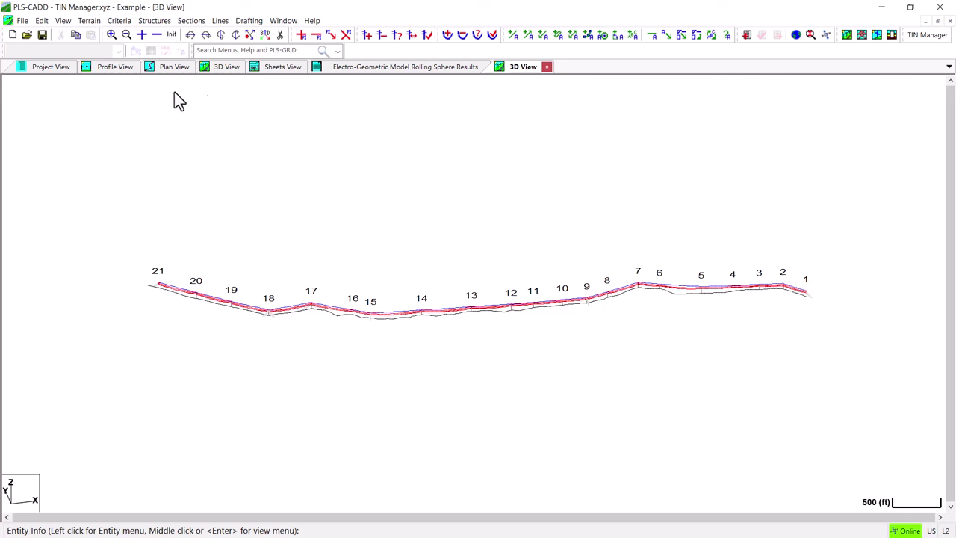
Reopen TIN Manager to review the seven remaining TINs.
left_click(90, 21)
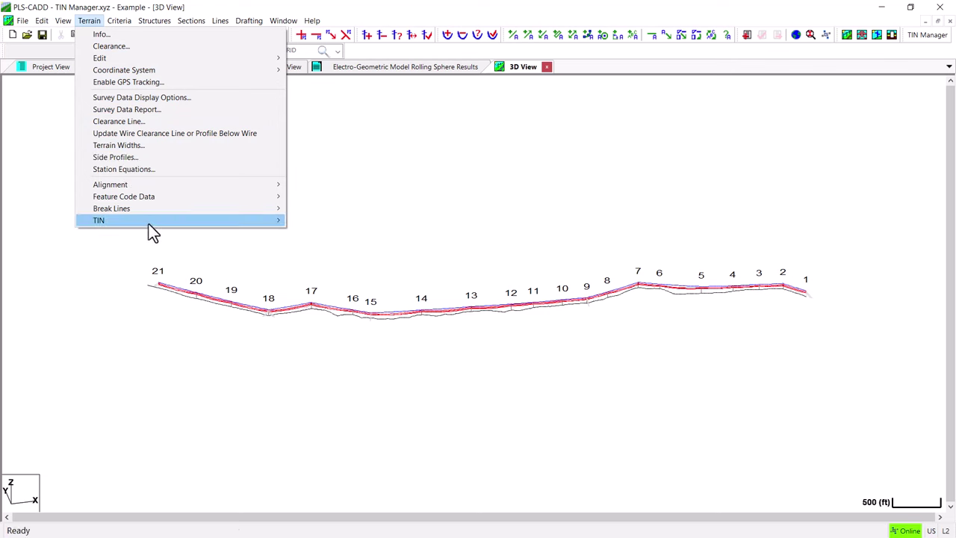
mouse_move(148, 223)
left_click(306, 224)
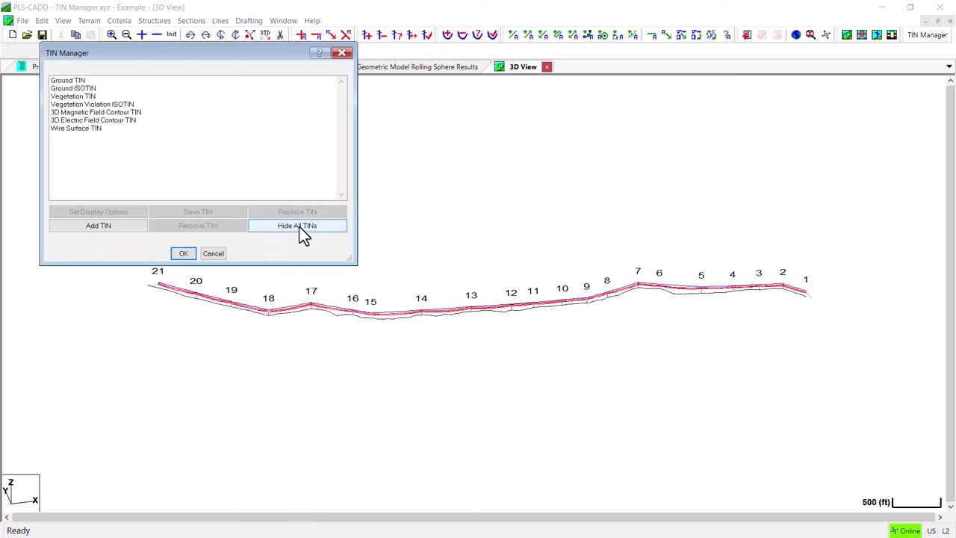